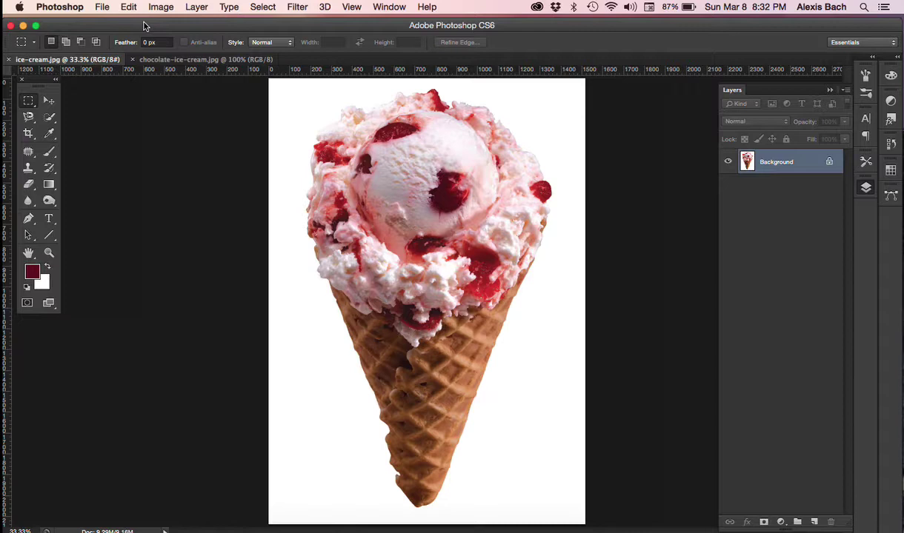
Back on ice-cream.jpg, open Image Size (1518 × 2139 px) and select its 72 ppi resolution.
{"action": "left_click", "coordinate": [164, 60]}
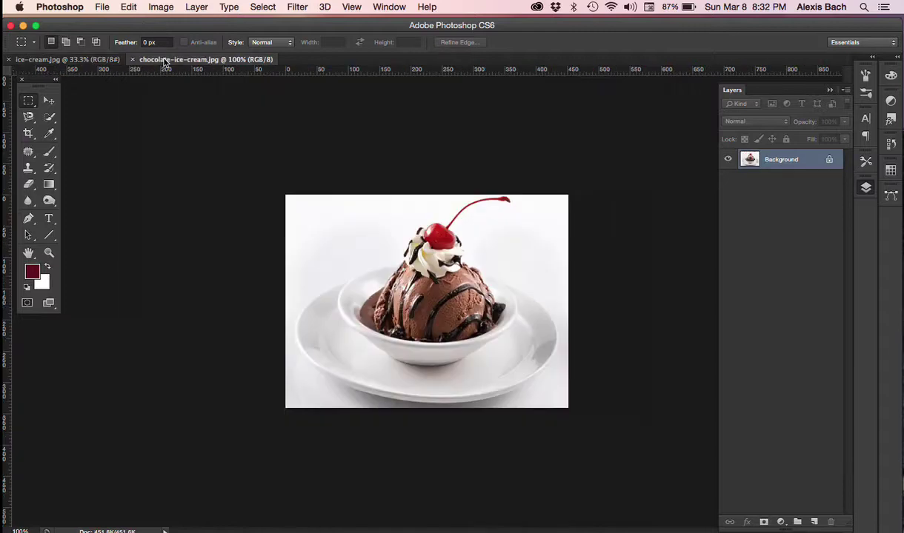
{"action": "left_click", "coordinate": [78, 62]}
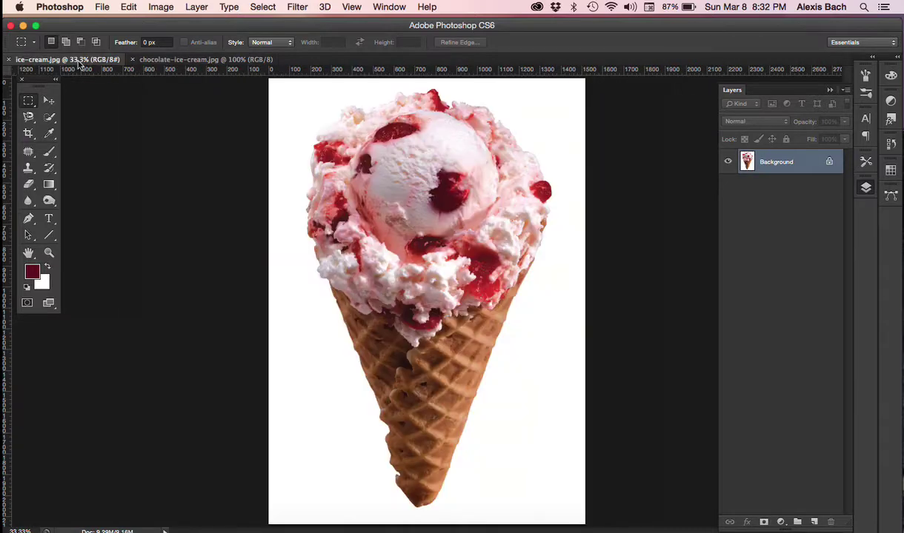
{"action": "left_click", "coordinate": [158, 9]}
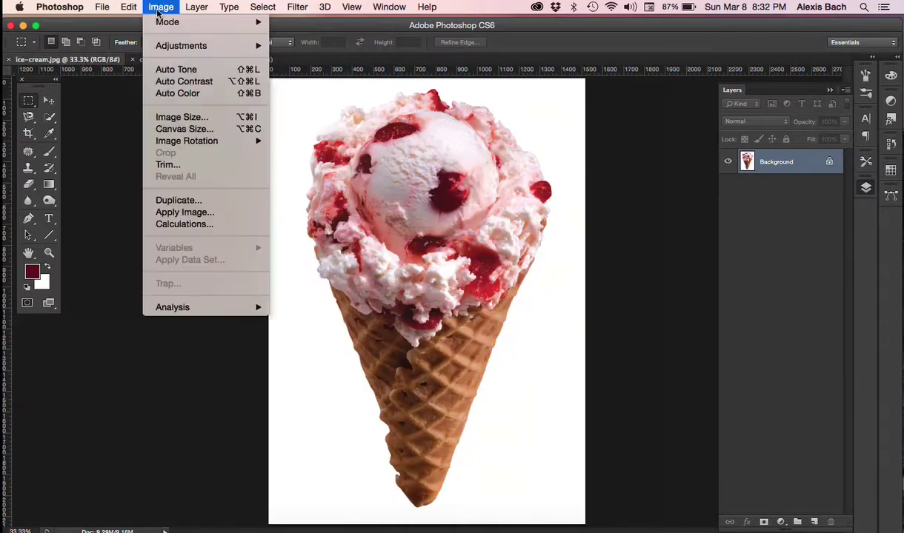
{"action": "left_click", "coordinate": [179, 117]}
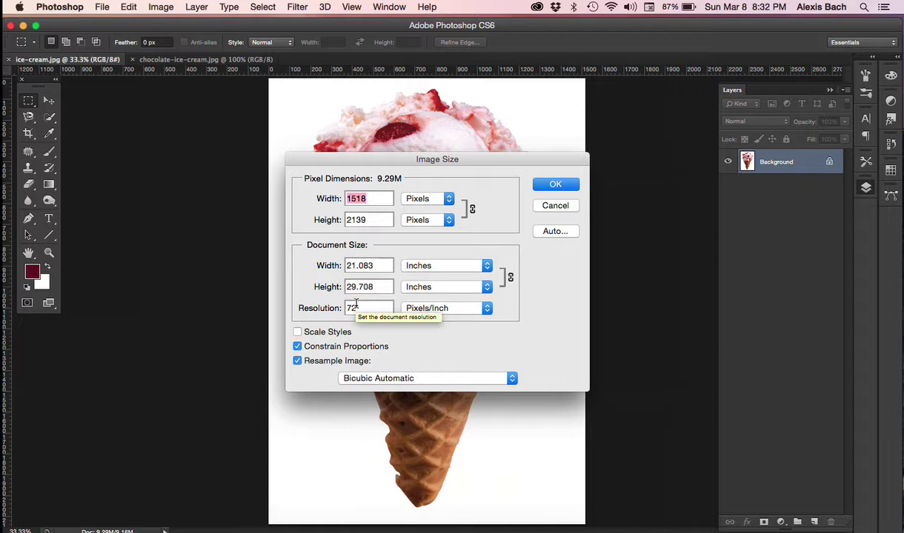
{"action": "left_click_drag", "start_coordinate": [360, 308], "coordinate": [345, 313]}
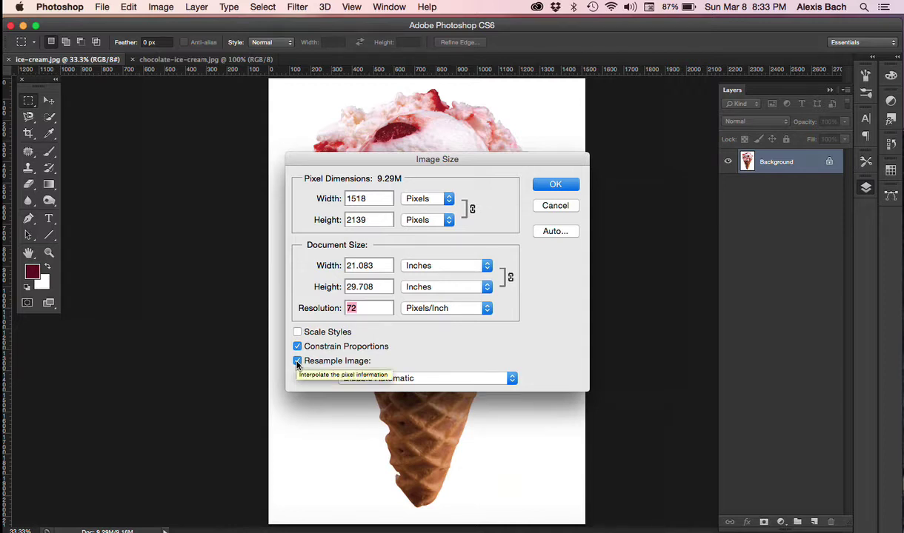
Without resampling, set ice-cream.jpg to 300 ppi (5.06 × 7.13 in), then switch to the chocolate sundae.
{"action": "left_click", "coordinate": [297, 361]}
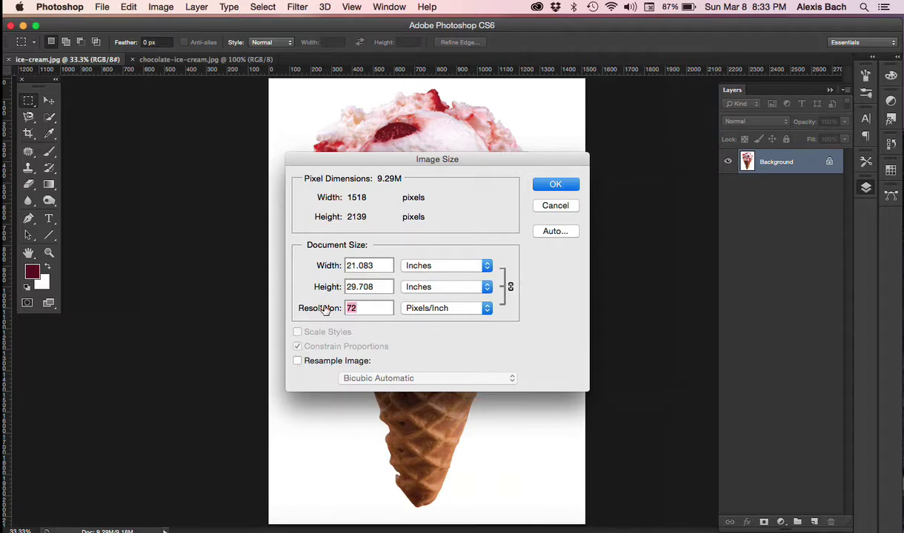
{"action": "type", "text": "300"}
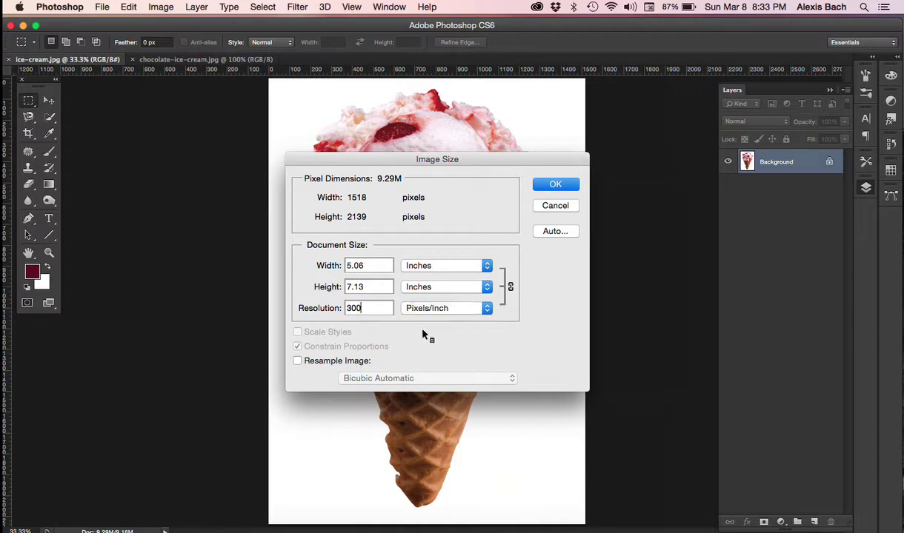
{"action": "left_click", "coordinate": [548, 184]}
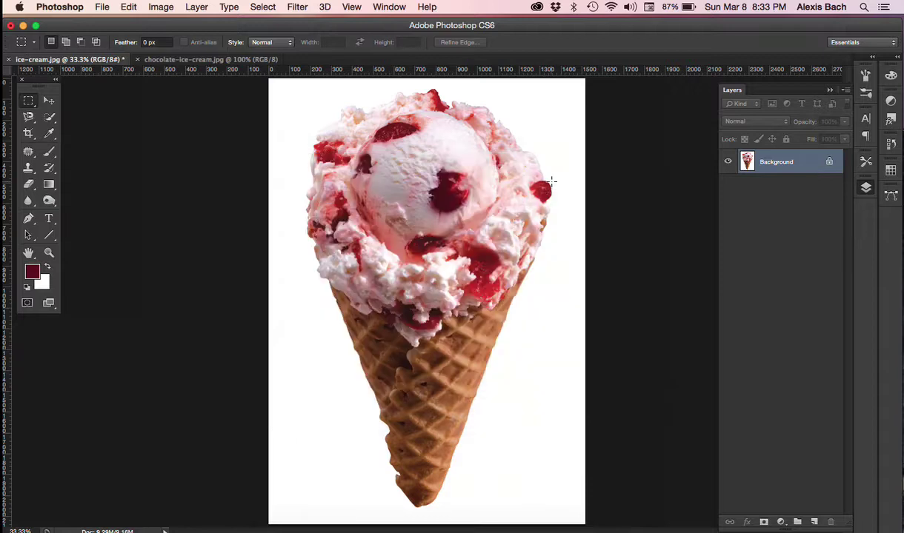
{"action": "left_click", "coordinate": [214, 60]}
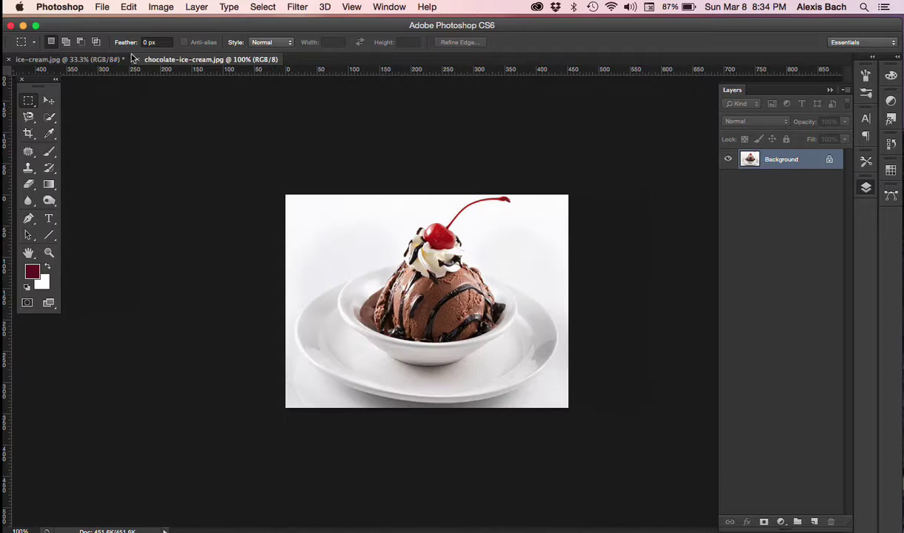
Open Image Size for chocolate-ice-cream.jpg (452 × 341 px) and move the dialog higher up.
{"action": "left_click", "coordinate": [158, 6]}
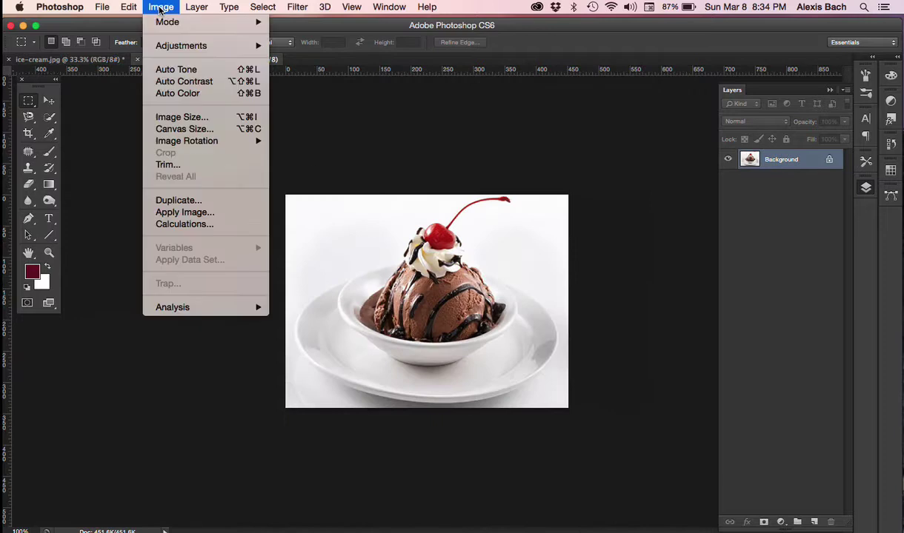
{"action": "left_click", "coordinate": [183, 118]}
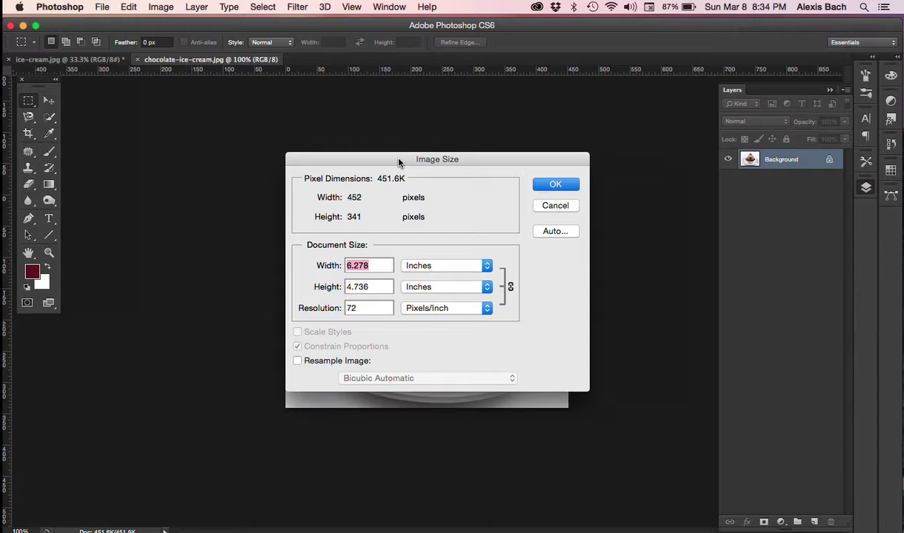
{"action": "left_click_drag", "start_coordinate": [399, 160], "coordinate": [372, 134]}
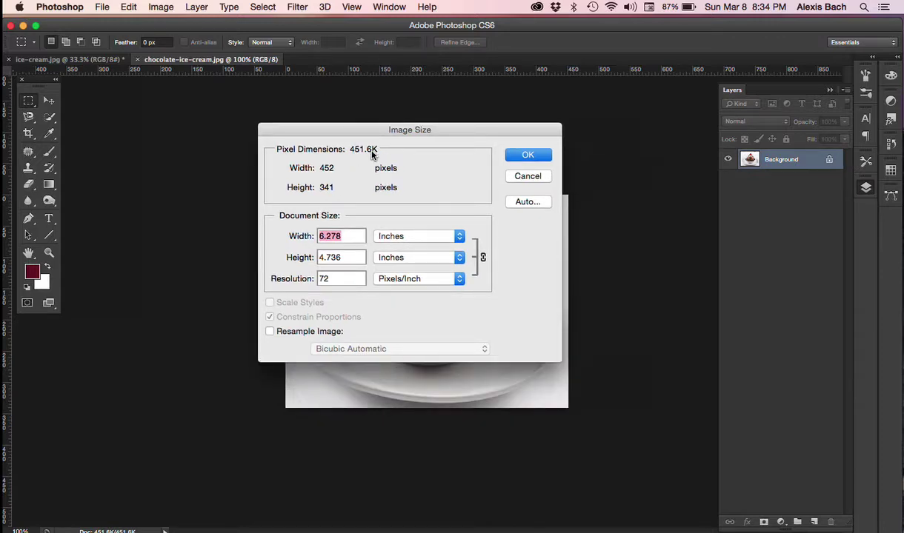
{"action": "mouse_move", "coordinate": [371, 152]}
Set the chocolate sundae's resolution to 300, then 200 ppi (2.26 × 1.705 in), and apply it.
{"action": "double_click", "coordinate": [334, 279]}
{"action": "type", "text": "300"}
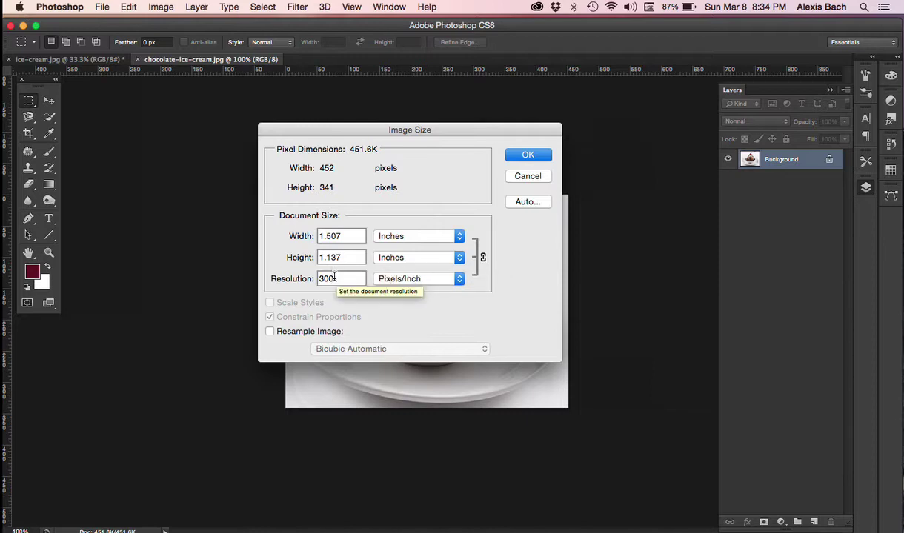
{"action": "double_click", "coordinate": [334, 276]}
{"action": "type", "text": "200"}
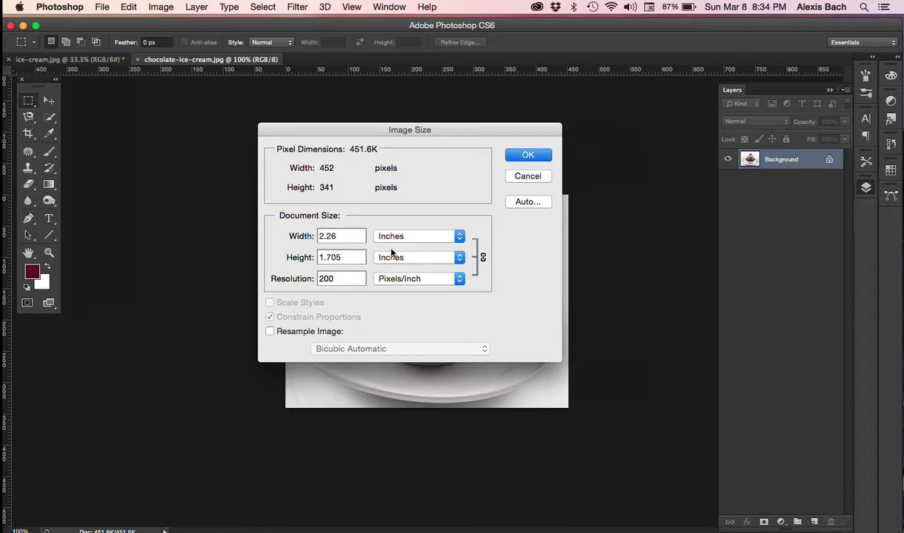
{"action": "left_click", "coordinate": [529, 155]}
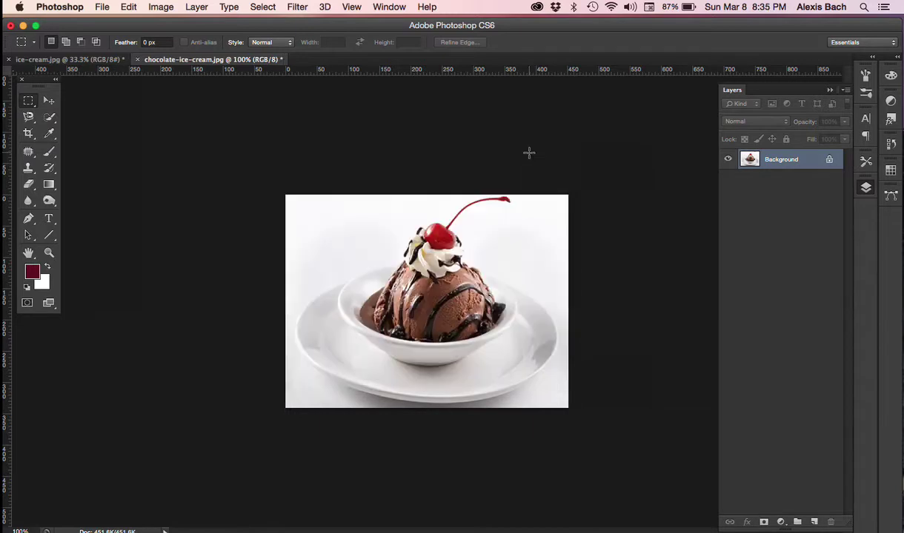
Close chocolate-ice-cream.jpg, answering the save-changes prompt.
{"action": "left_click", "coordinate": [137, 59]}
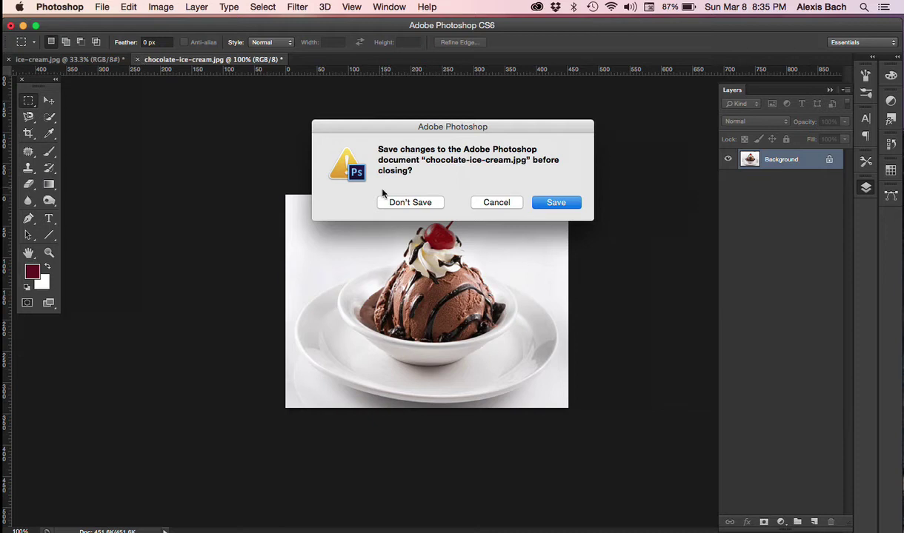
{"action": "left_click", "coordinate": [378, 200]}
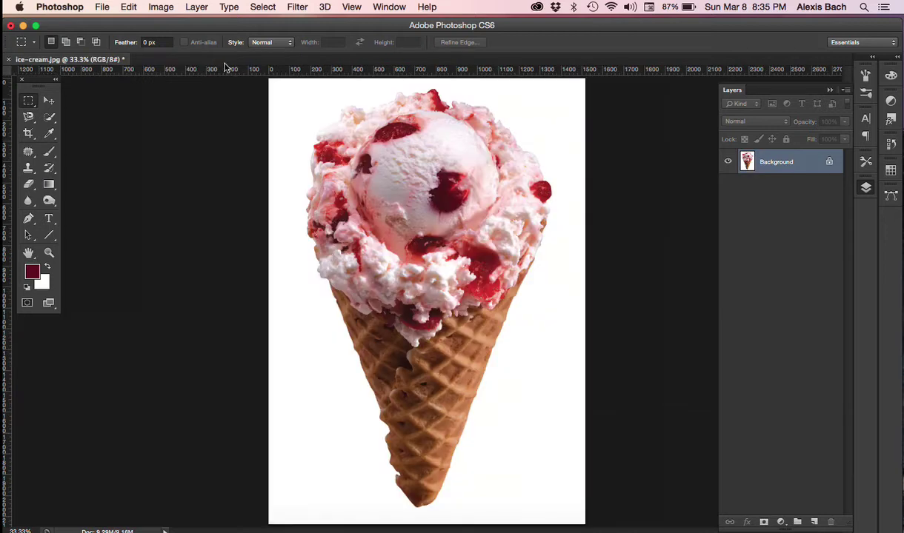
{"action": "left_click", "coordinate": [102, 7]}
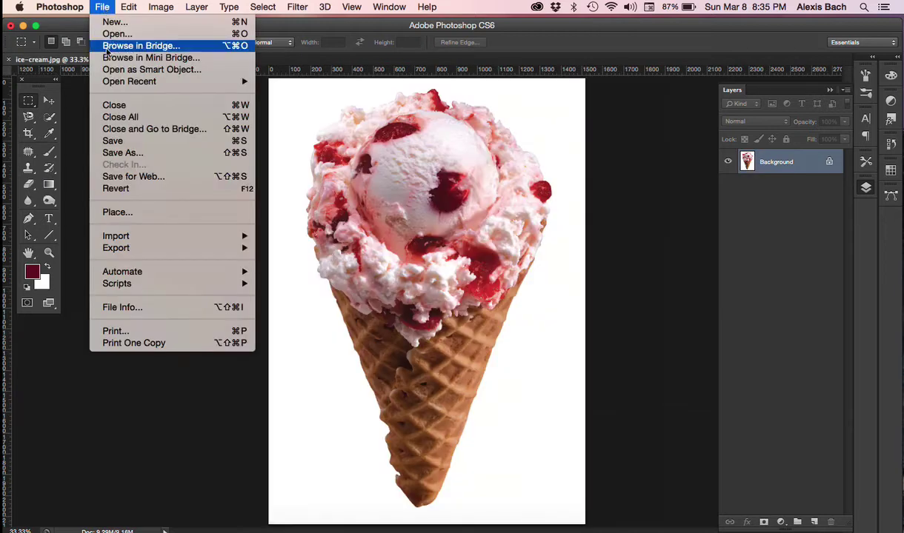
Save the cone photo as TIFF 'ice-cream.tif' on the Desktop, after trying Photoshop and EPS formats.
{"action": "left_click", "coordinate": [139, 153]}
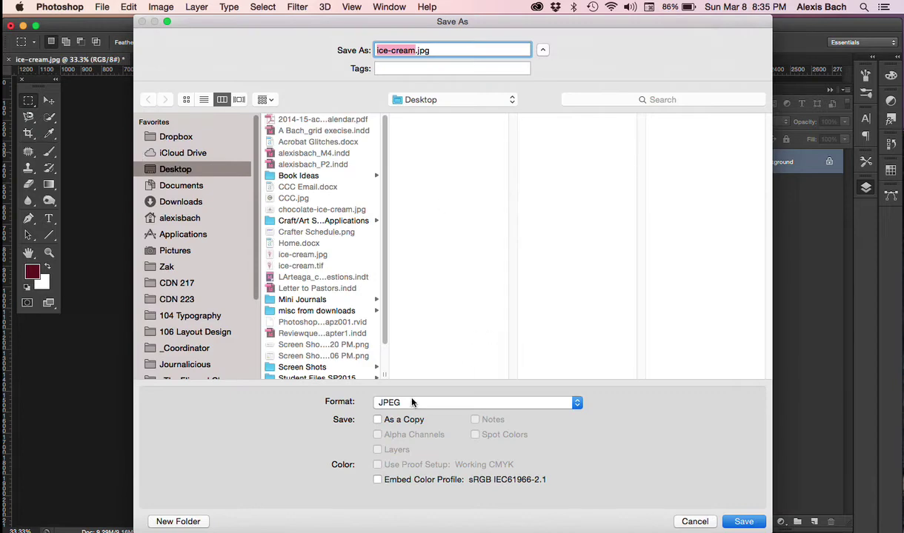
{"action": "left_click", "coordinate": [412, 402]}
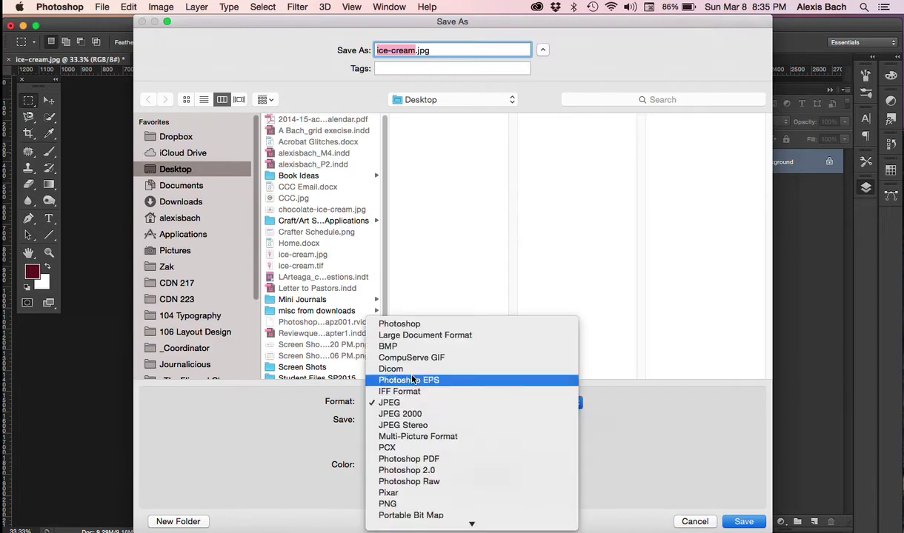
{"action": "left_click", "coordinate": [417, 326]}
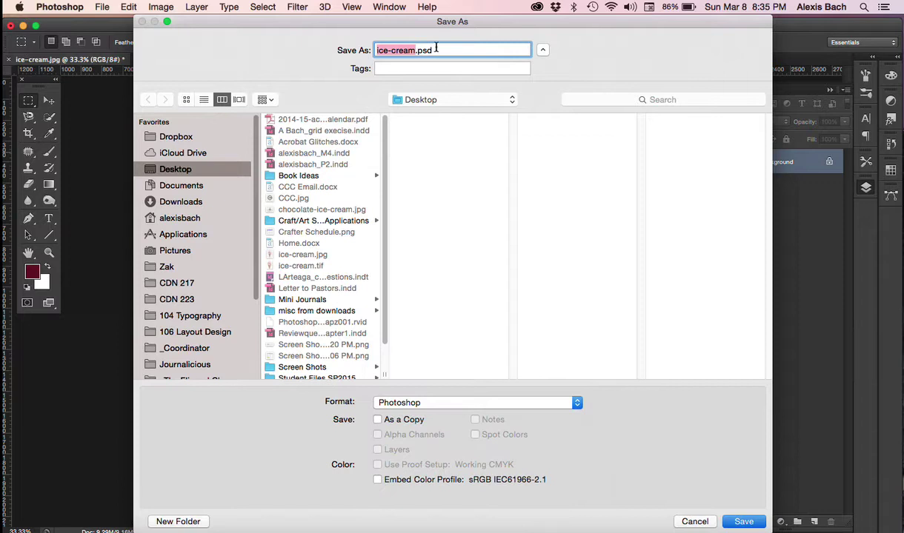
{"action": "left_click", "coordinate": [441, 402]}
{"action": "left_click", "coordinate": [441, 459]}
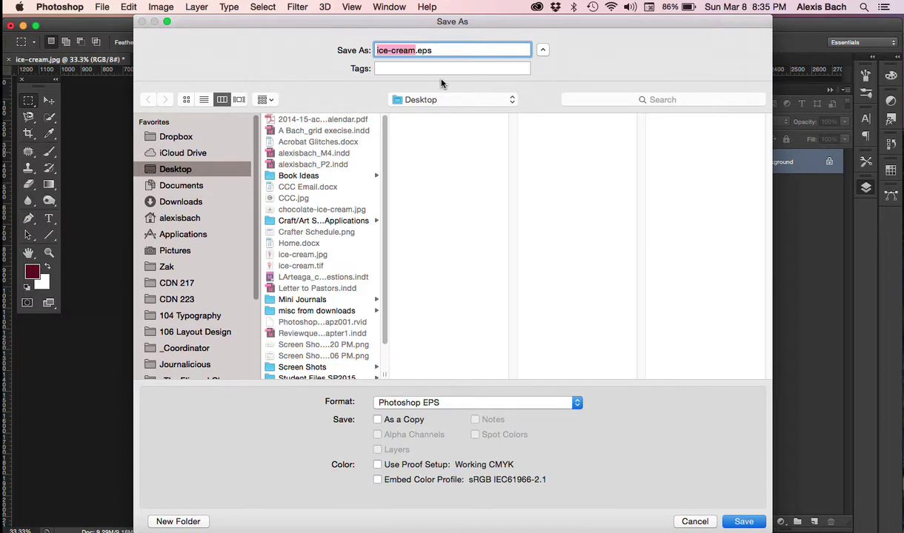
{"action": "left_click", "coordinate": [460, 405]}
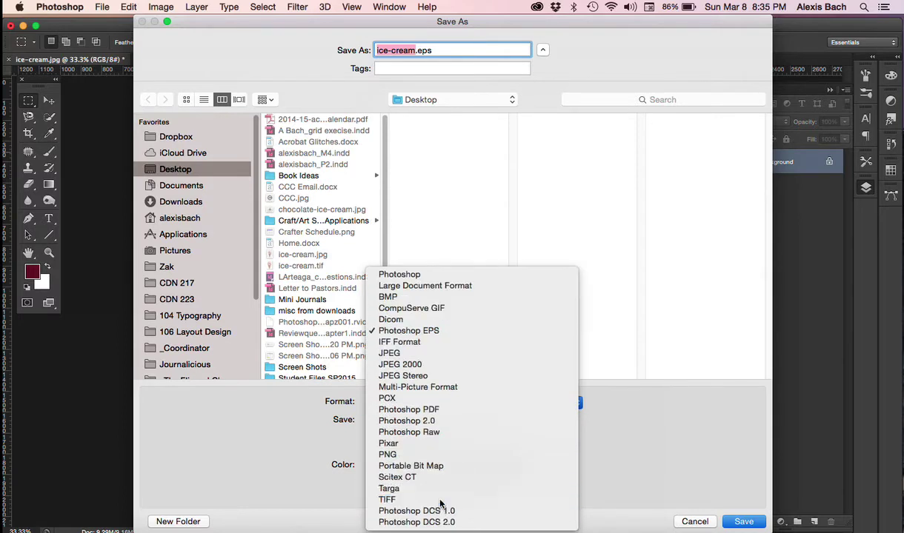
{"action": "left_click", "coordinate": [442, 501]}
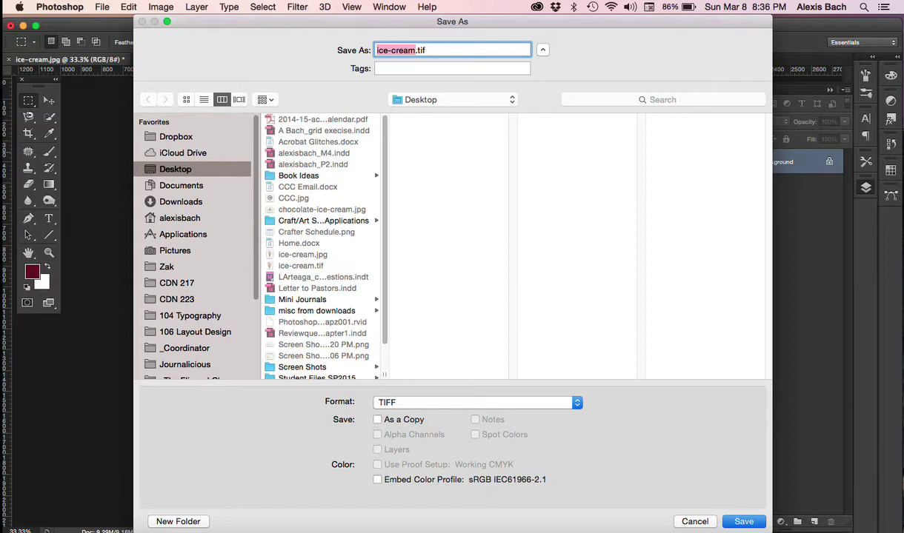
{"action": "left_click", "coordinate": [744, 521]}
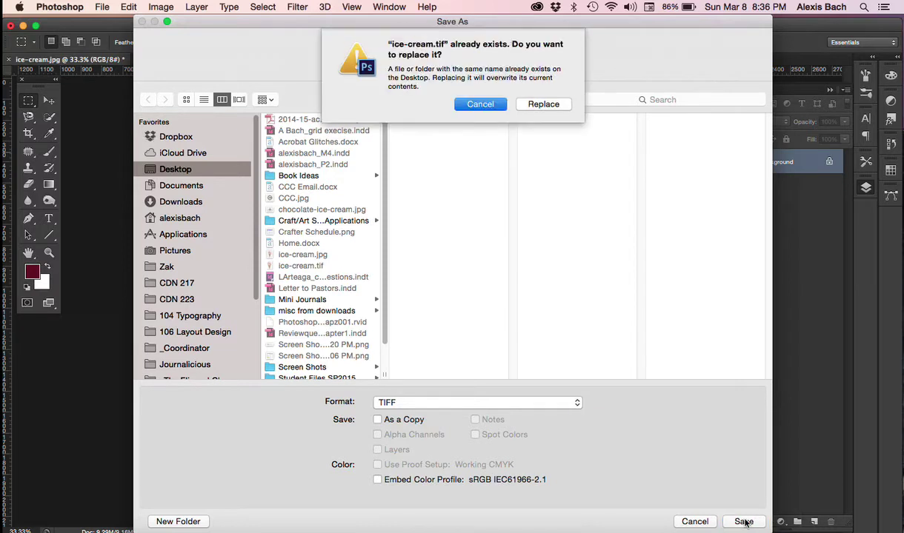
Replace the existing ice-cream.tif and accept TIFF Options with Image Compression set to None.
{"action": "left_click", "coordinate": [544, 107]}
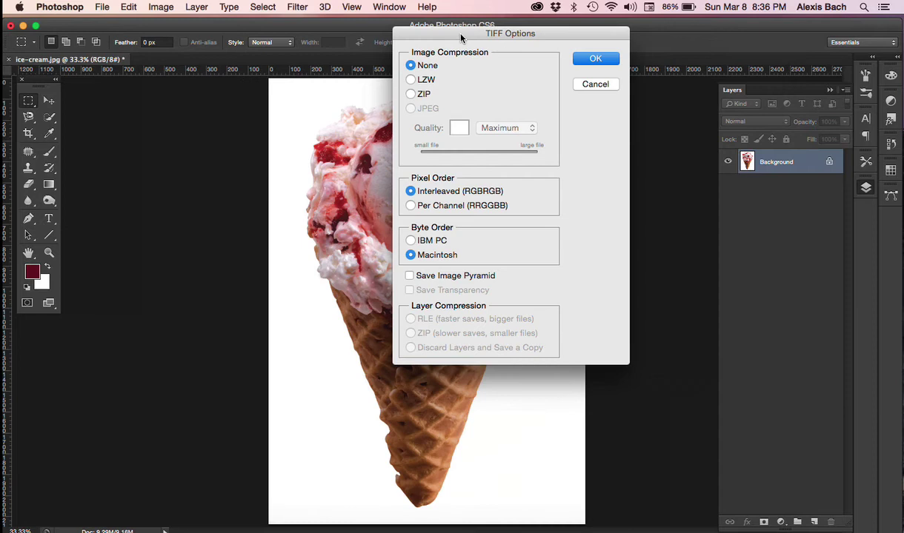
{"action": "left_click_drag", "start_coordinate": [439, 31], "coordinate": [434, 57]}
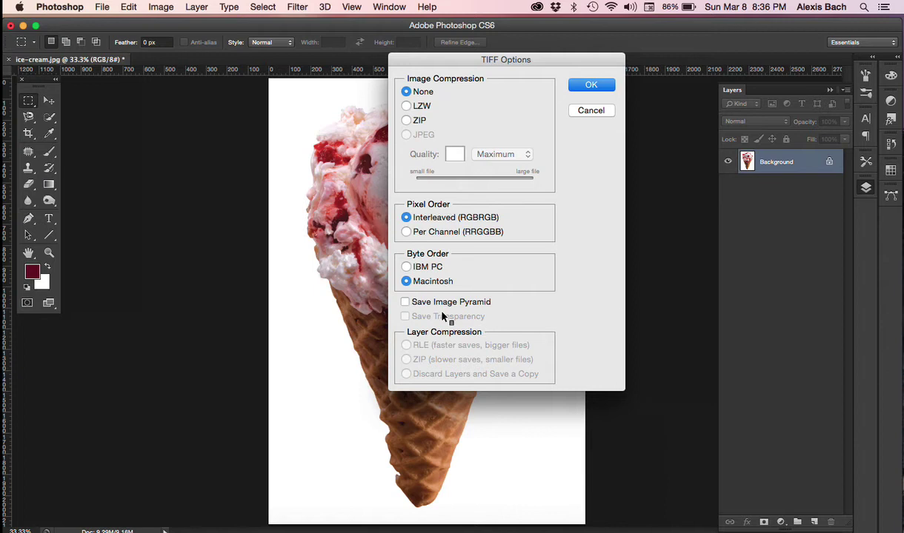
{"action": "left_click", "coordinate": [581, 84]}
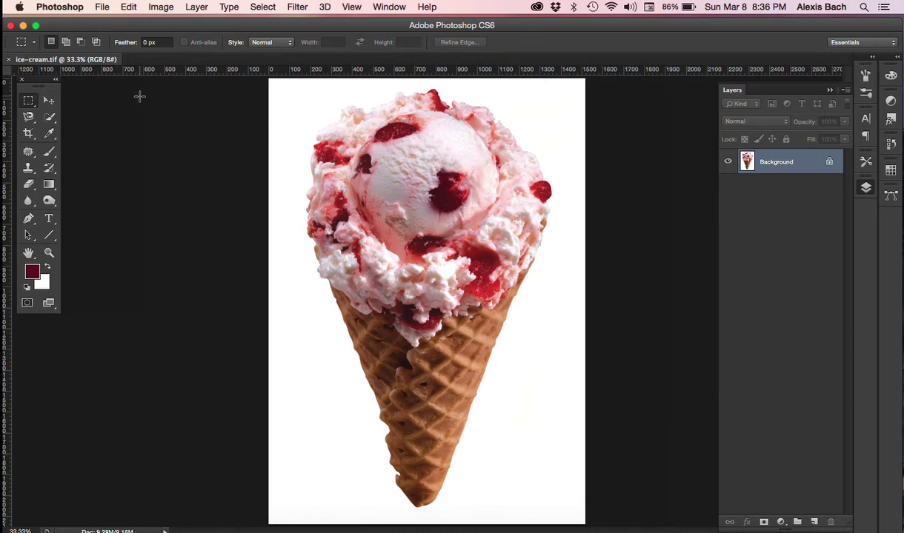
Convert ice-cream.tif from RGB to CMYK Color mode via Image > Mode.
{"action": "left_click", "coordinate": [161, 8]}
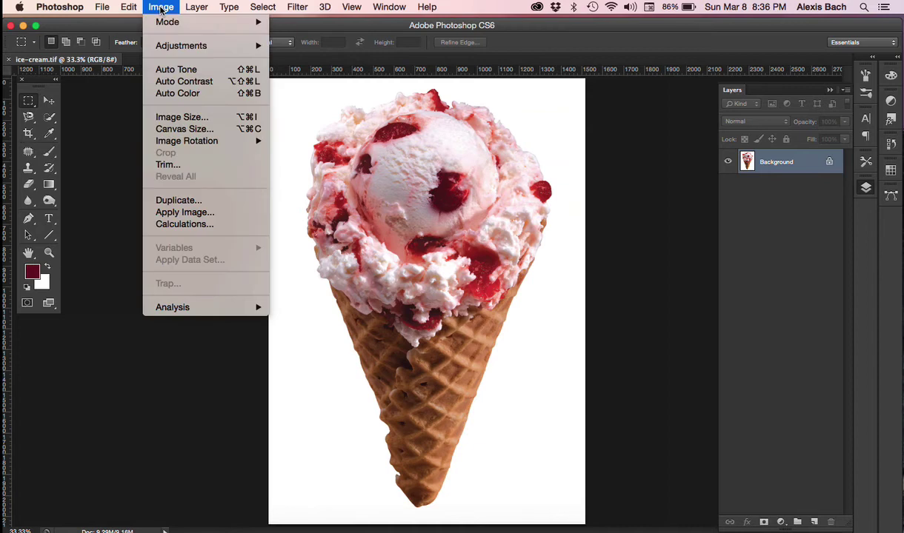
{"action": "mouse_move", "coordinate": [159, 26]}
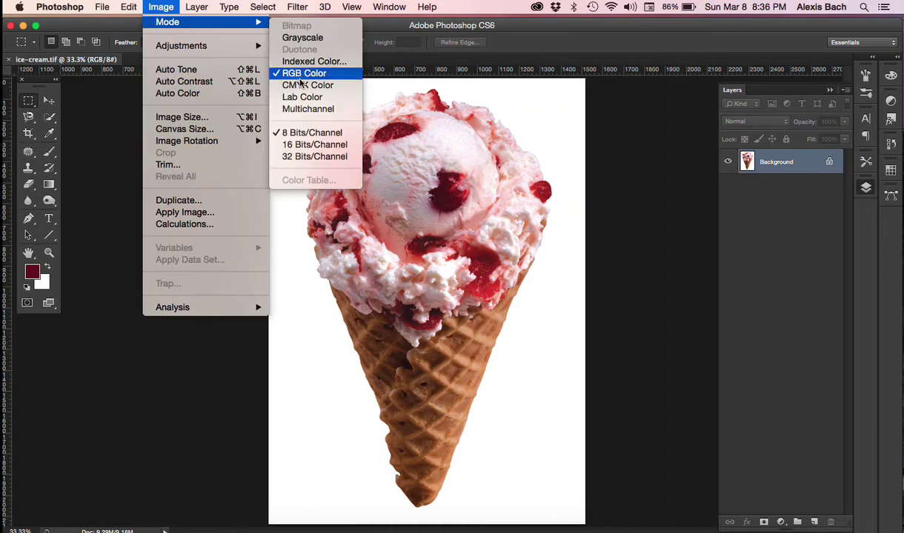
{"action": "left_click", "coordinate": [334, 87]}
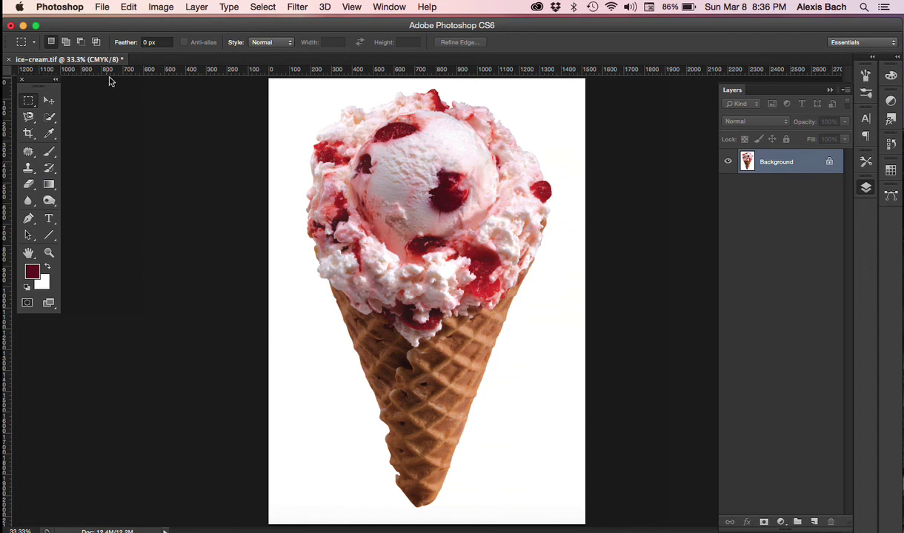
Recheck the Image > Mode options, then dismiss the menu without changes.
{"action": "left_click", "coordinate": [161, 7]}
{"action": "mouse_move", "coordinate": [158, 23]}
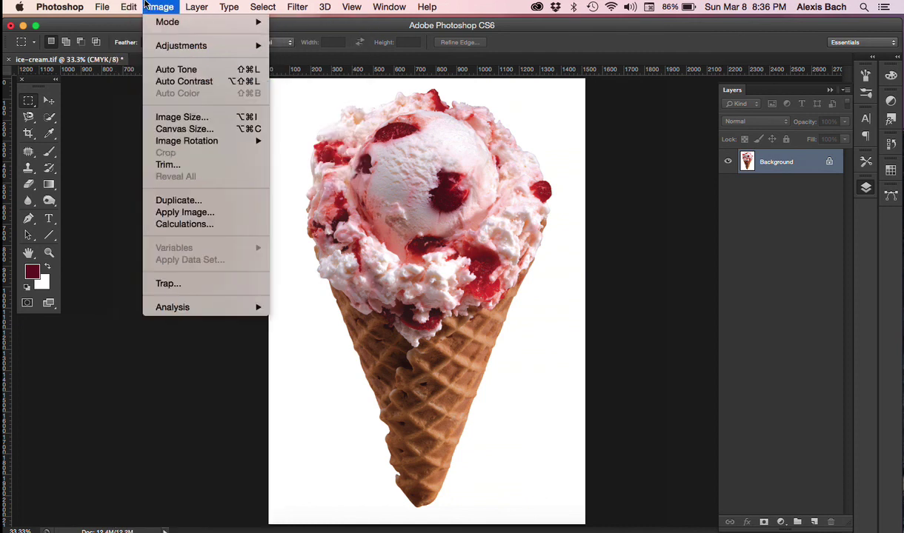
{"action": "left_click", "coordinate": [125, 393]}
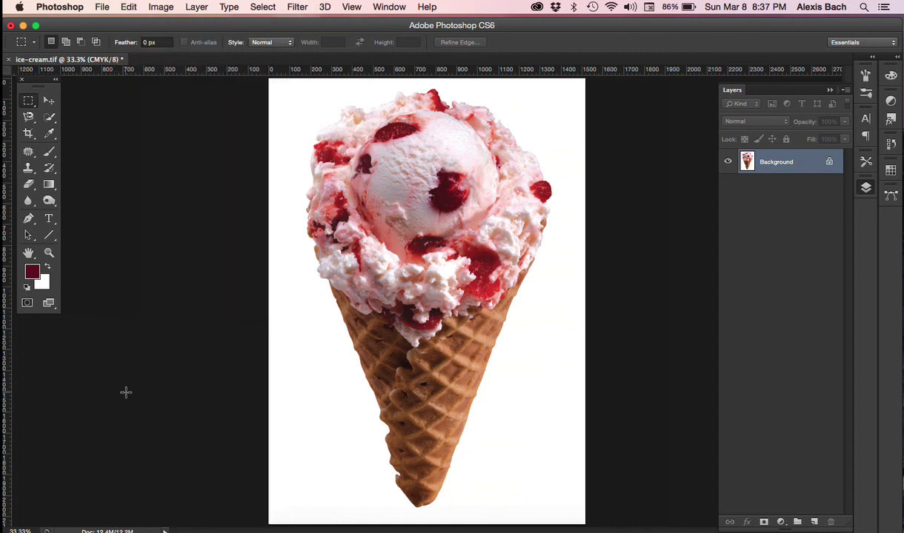